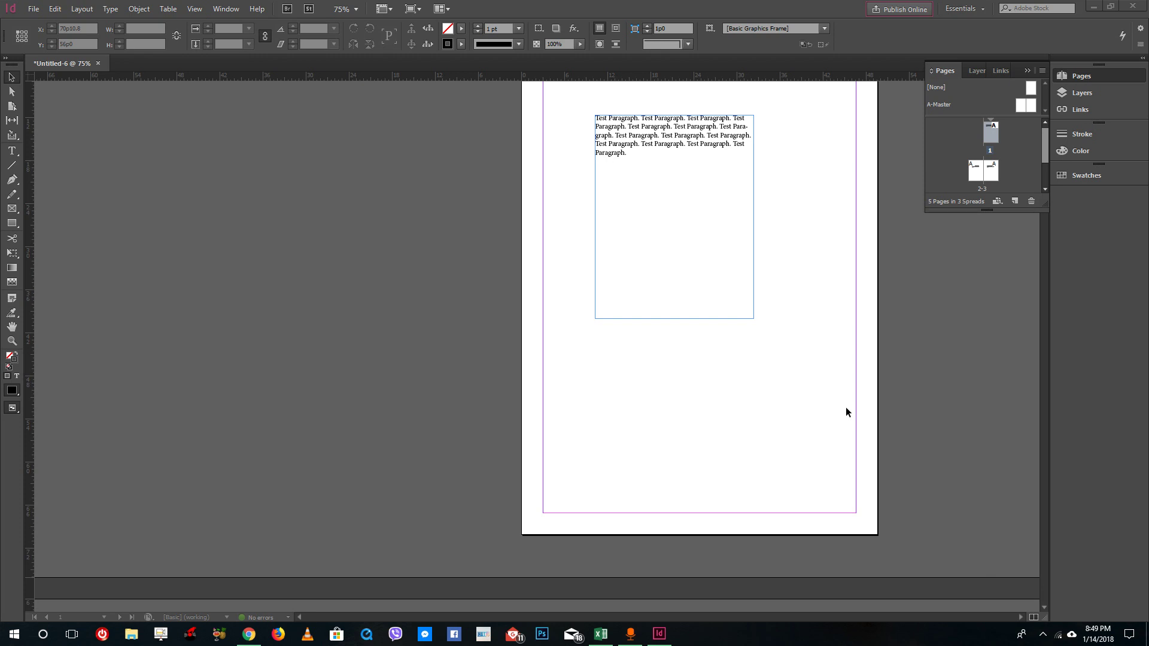
scroll(826, 350, "down", 5)
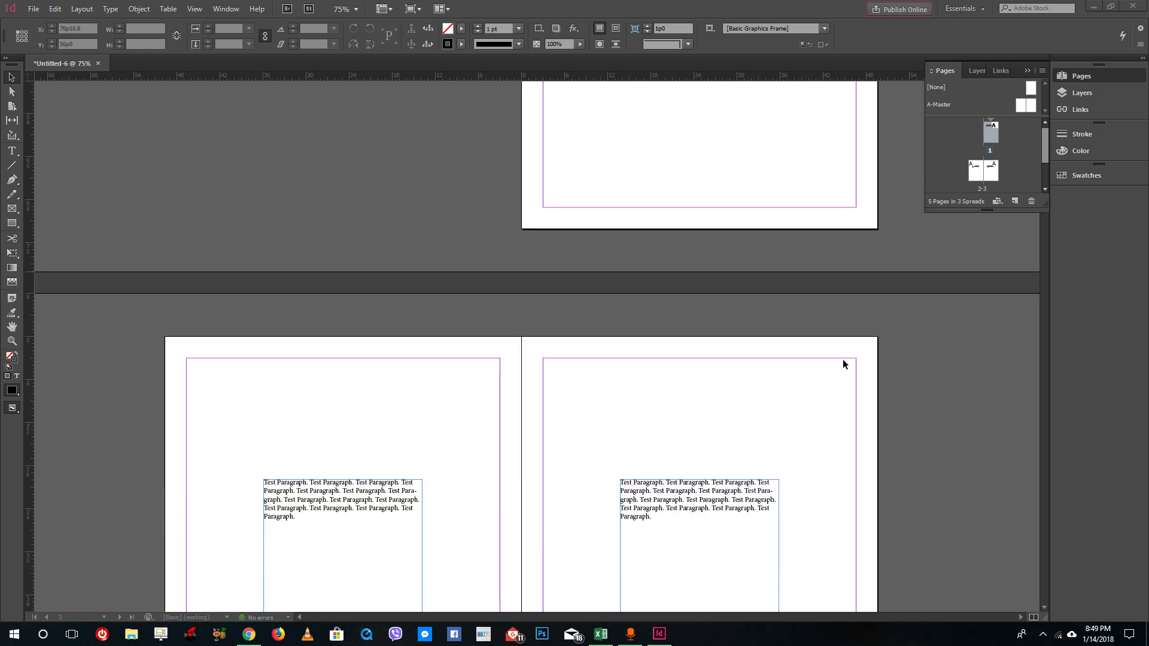
scroll(844, 360, "down", 4)
scroll(838, 348, "up", 3)
scroll(827, 357, "up", 4)
scroll(817, 387, "down", 3)
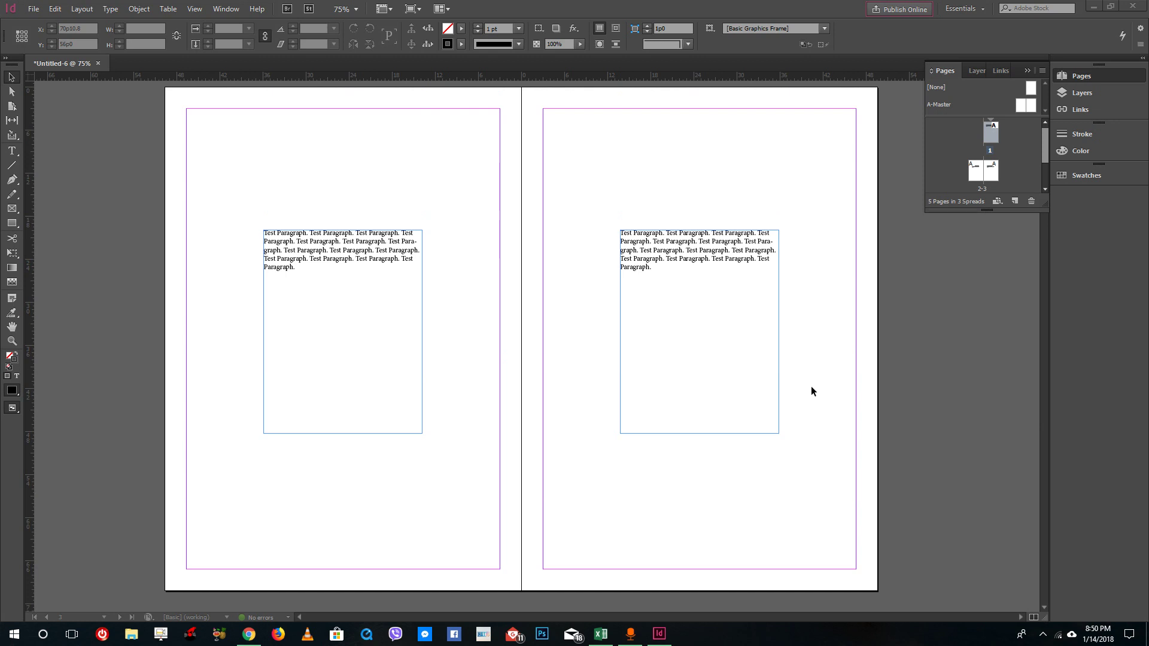
scroll(413, 144, "up", 5)
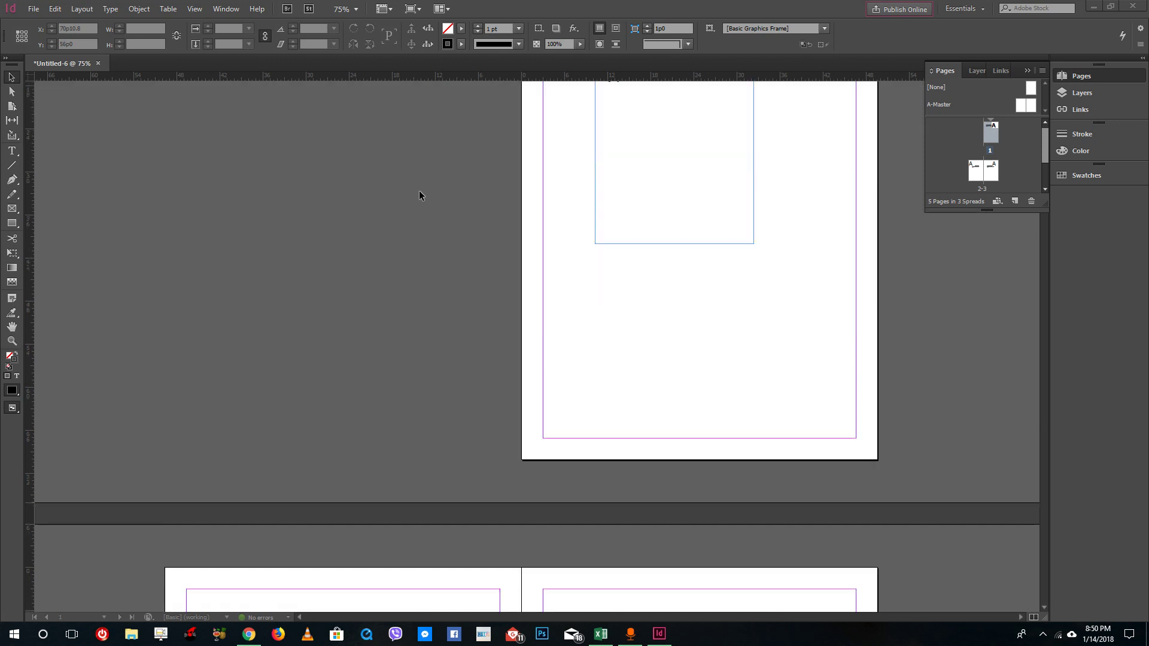
Review the five-page test document and open the File menu.
left_click(33, 9)
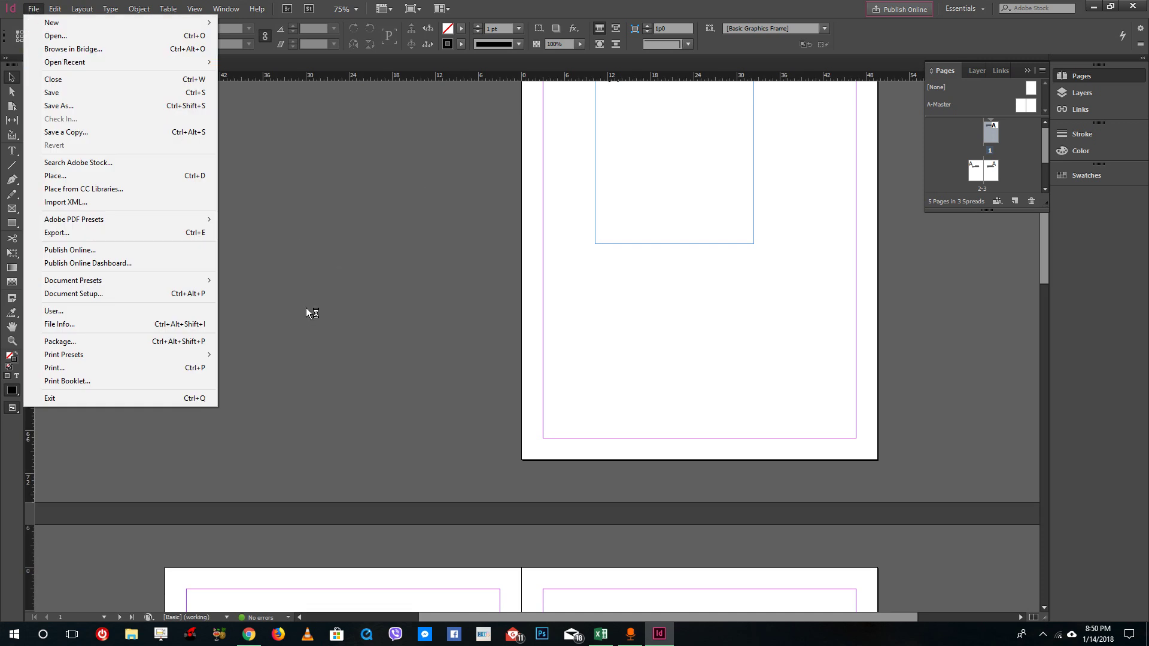
Export the document as an interactive PDF named Tutortube.pdf on the Desktop.
left_click(66, 236)
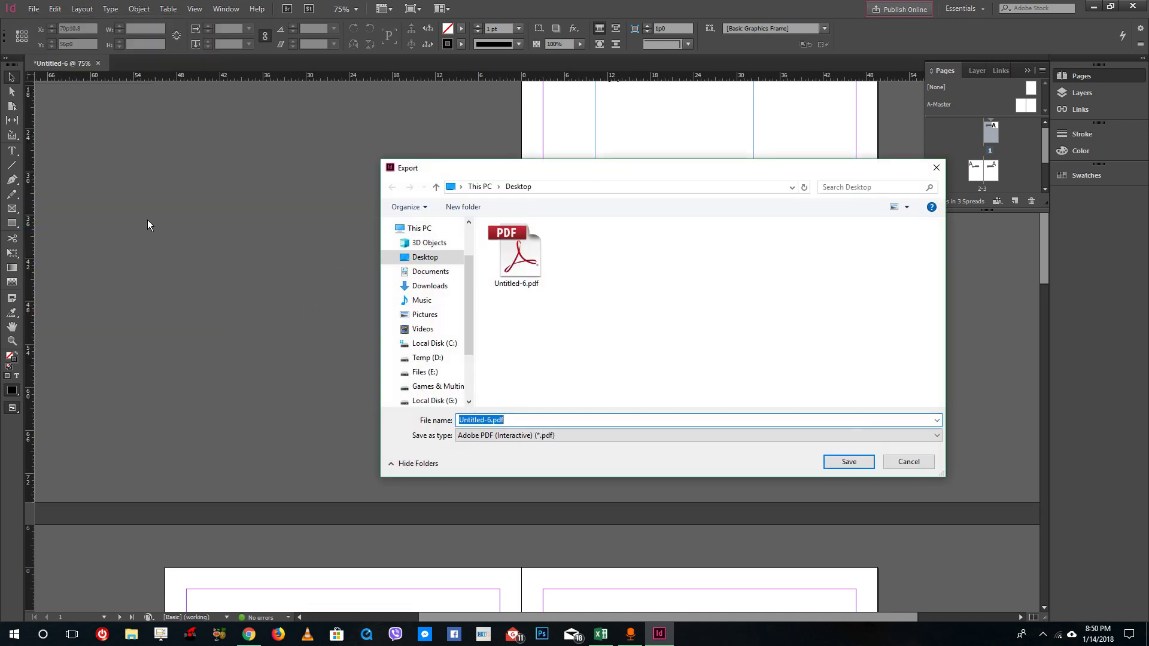
left_click(521, 261)
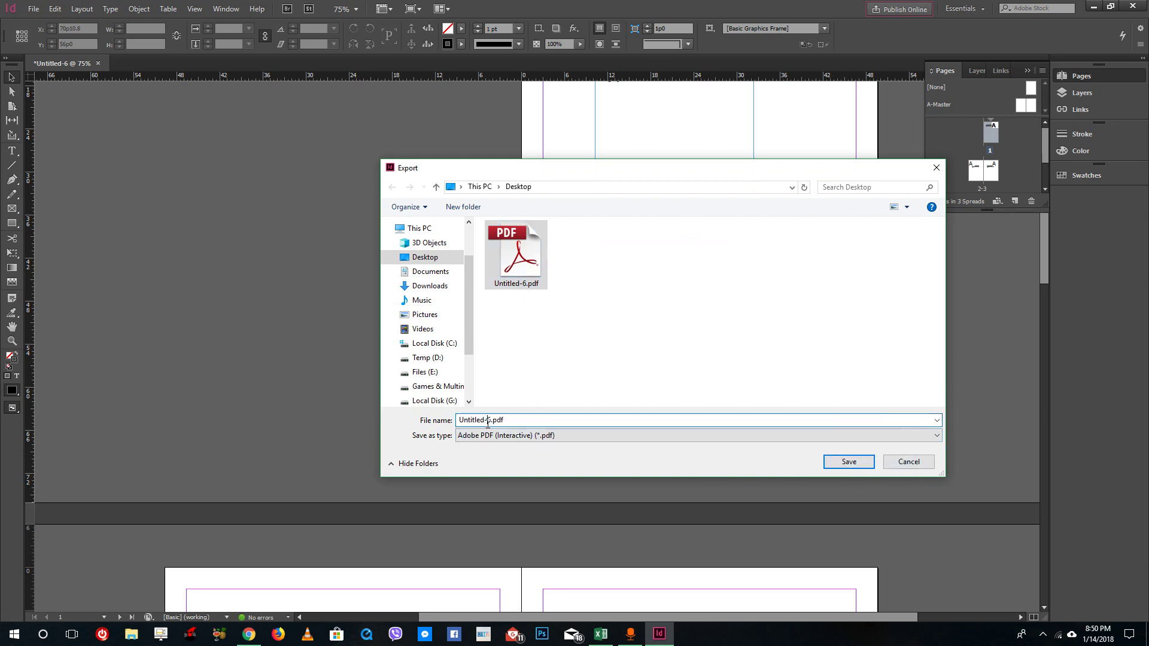
left_click_drag(492, 420, 459, 420)
type("Tutortube")
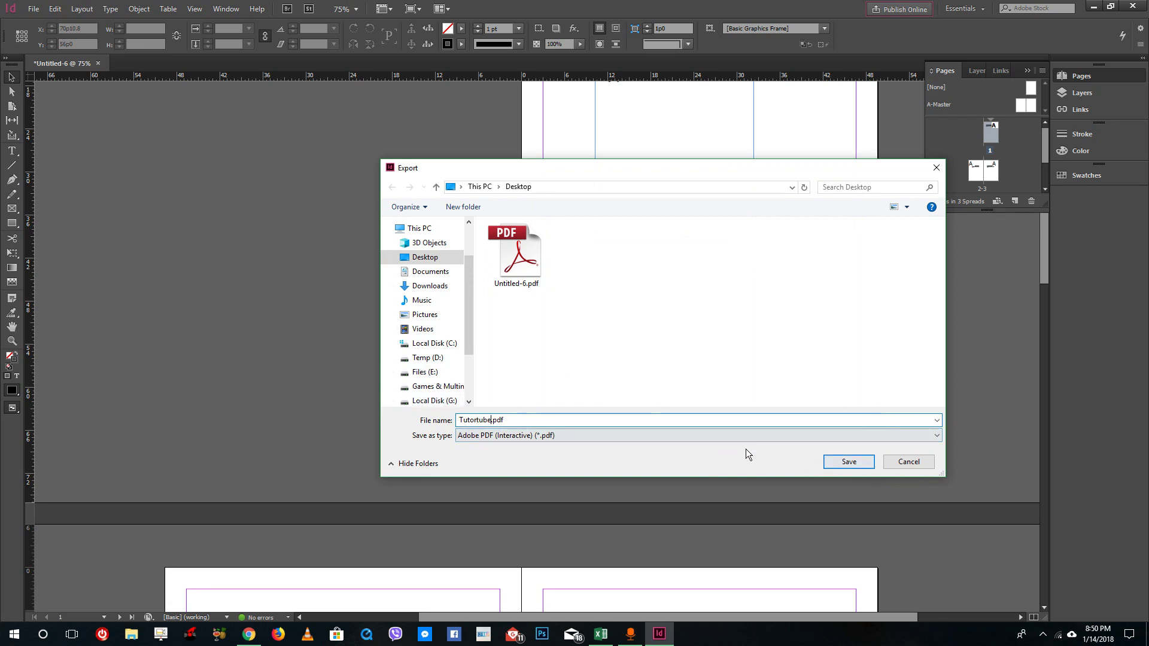
left_click(850, 462)
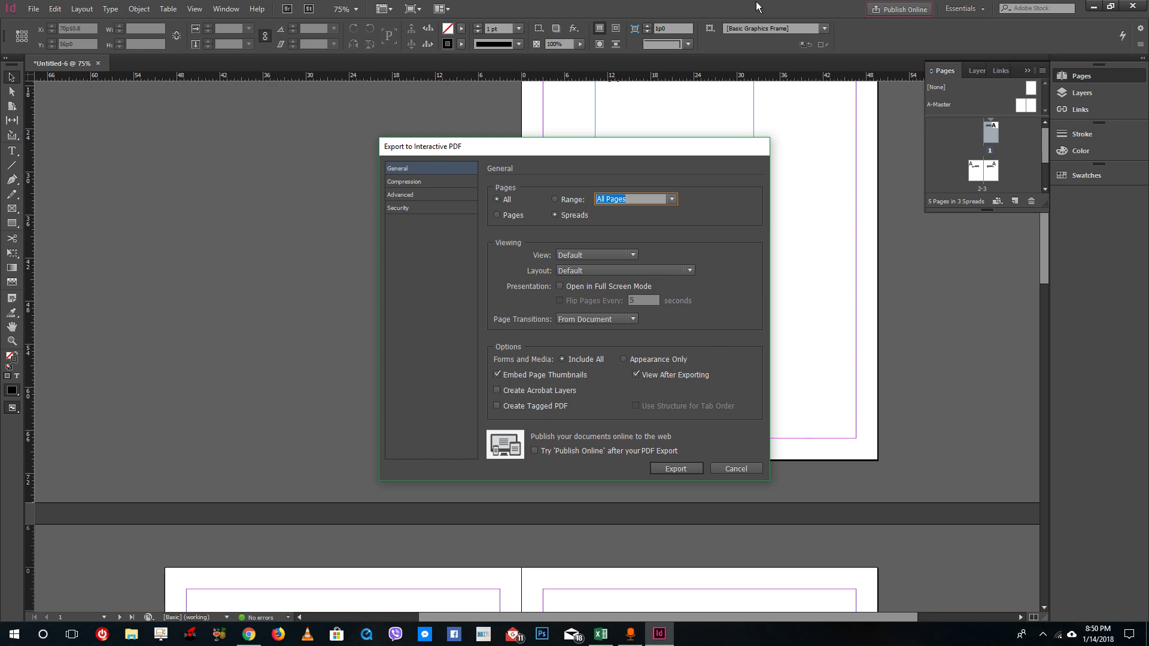
Export all pages as individual pages instead of spreads.
left_click(515, 218)
left_click(556, 200)
left_click(671, 199)
left_click(676, 200)
left_click(496, 200)
left_click(424, 183)
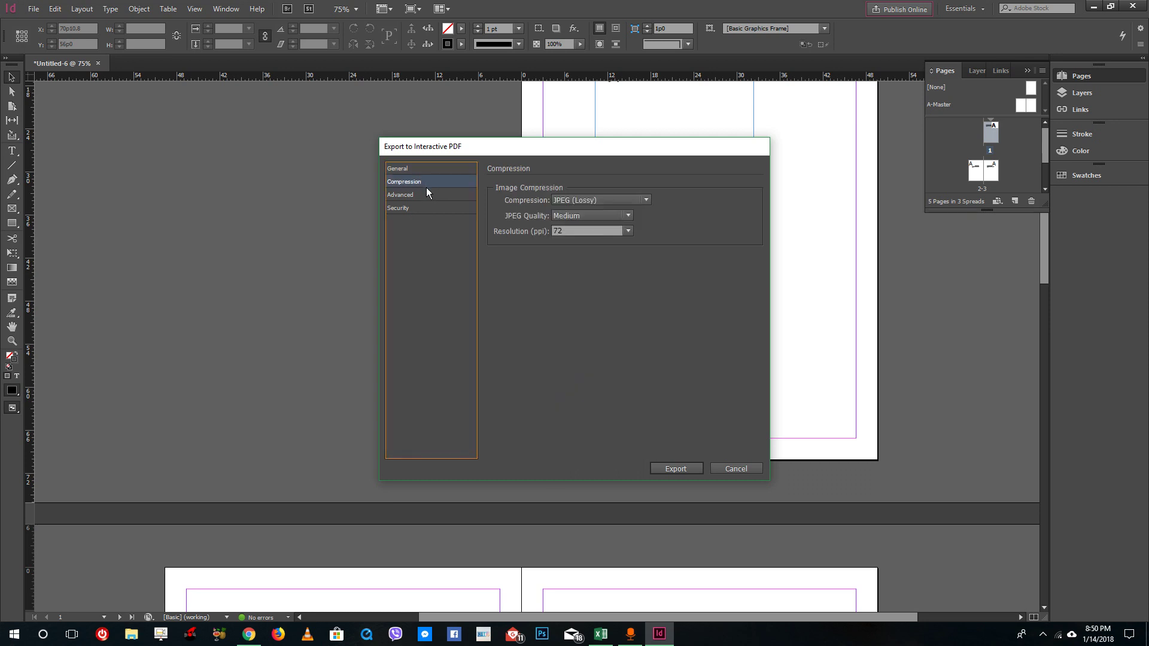
Keep JPEG (Lossy) image compression at Medium quality.
left_click(582, 200)
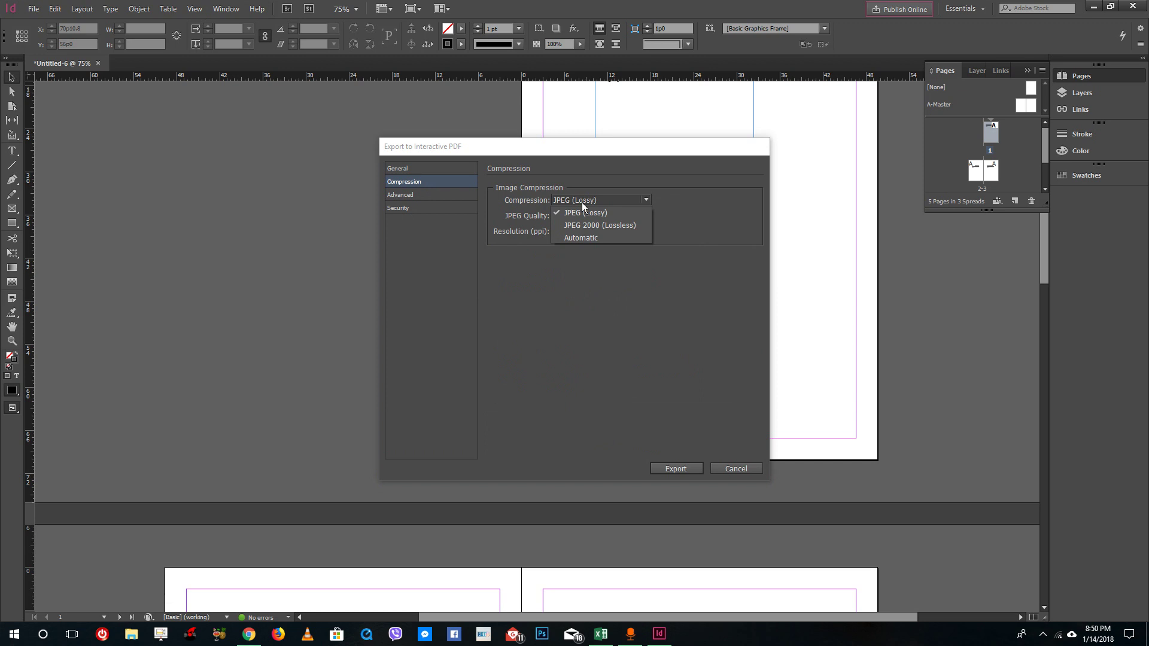
left_click(580, 238)
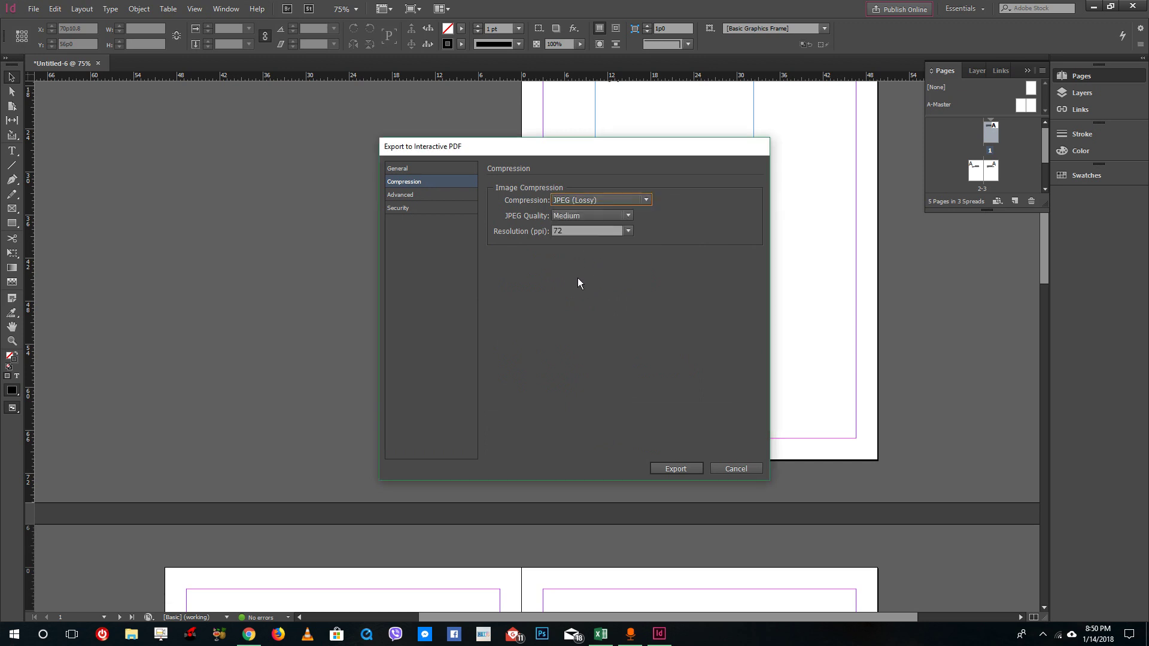
left_click(585, 218)
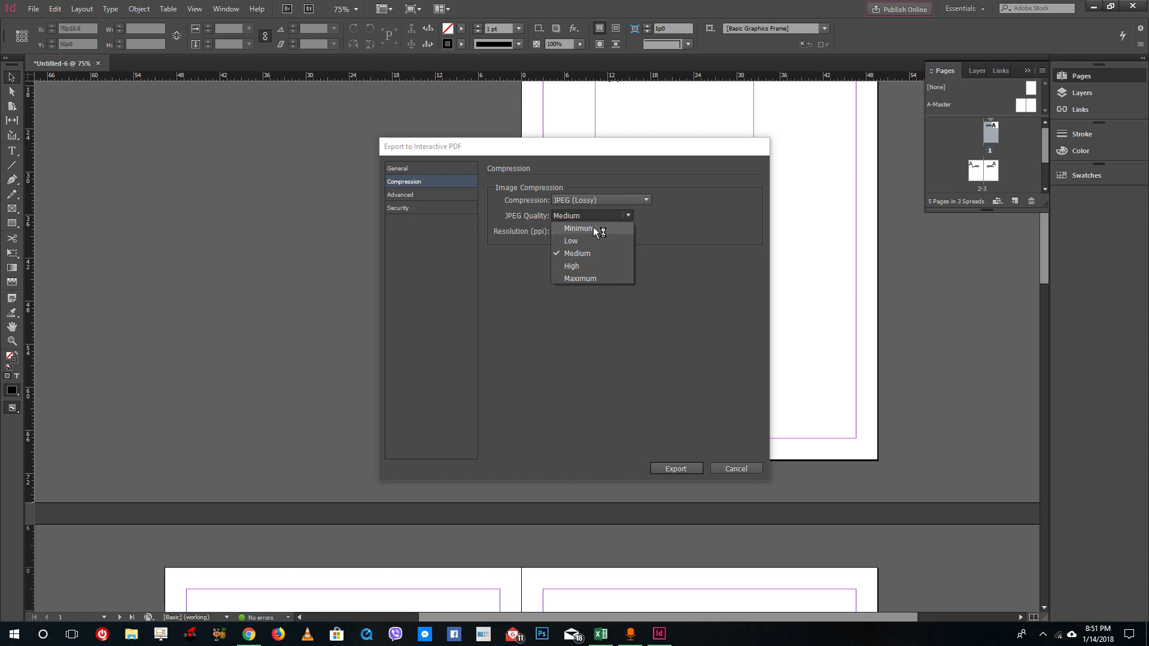
left_click(665, 229)
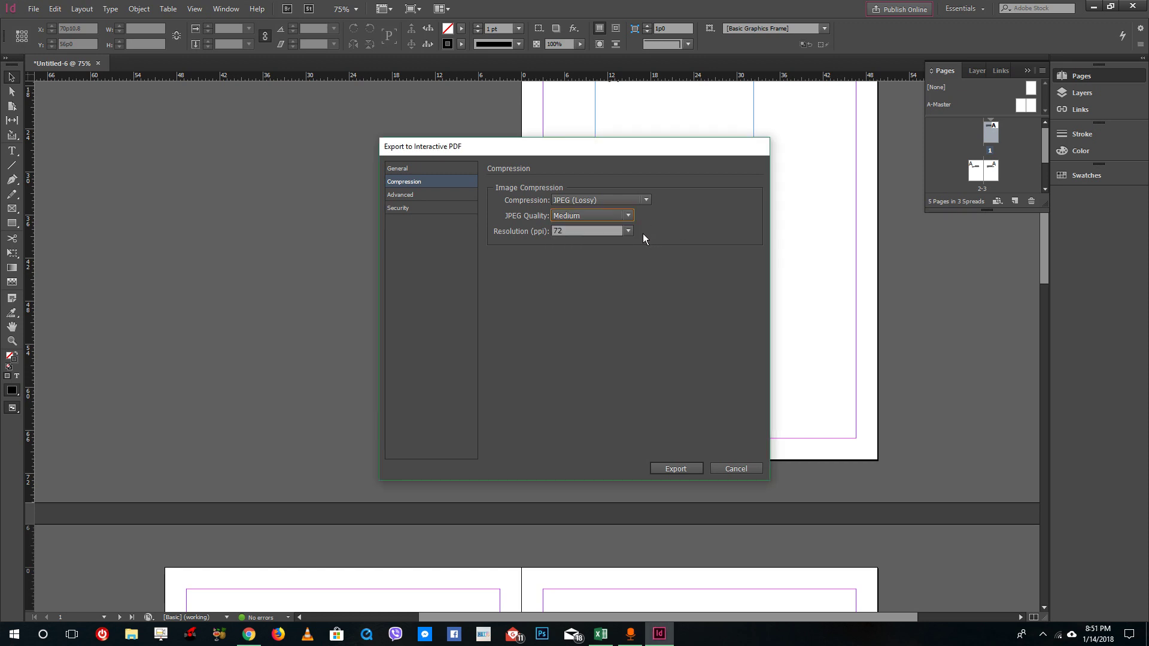
Try 300 ppi image resolution, then keep it at 72 ppi.
left_click(628, 231)
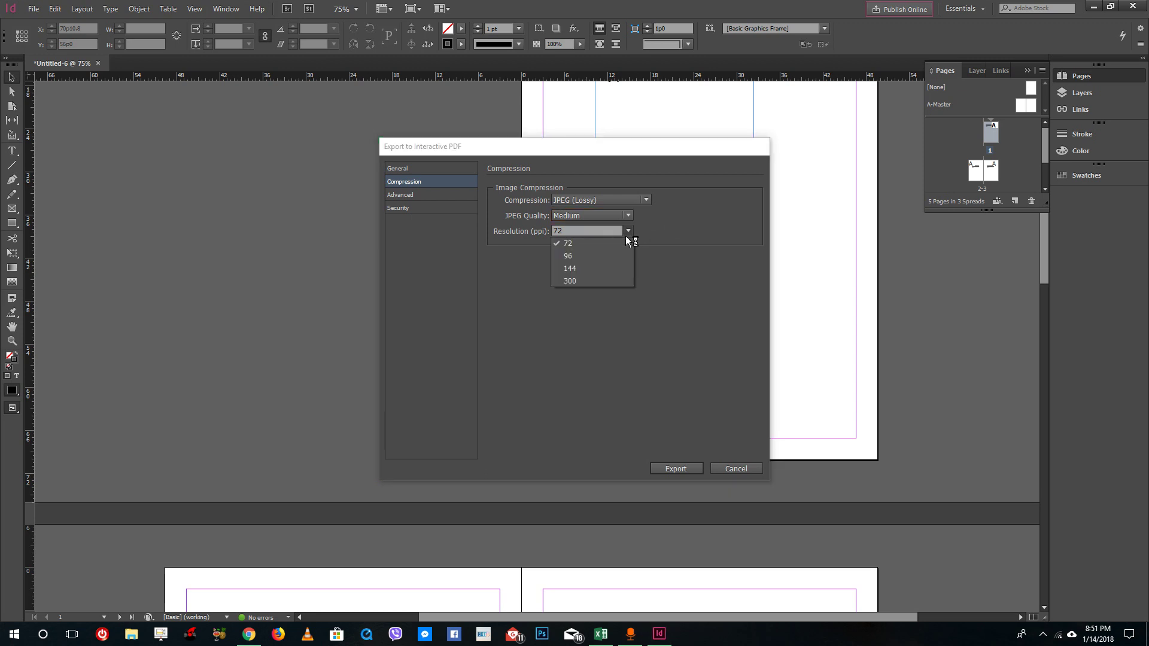
left_click(579, 281)
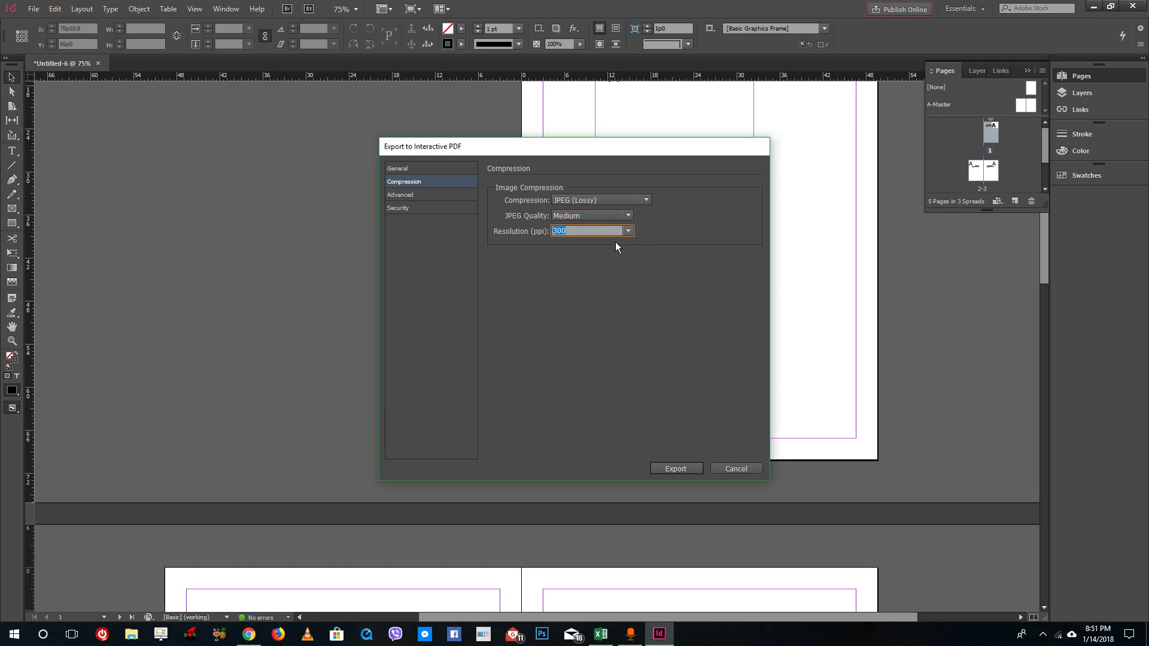
left_click(628, 232)
left_click(568, 243)
left_click(628, 232)
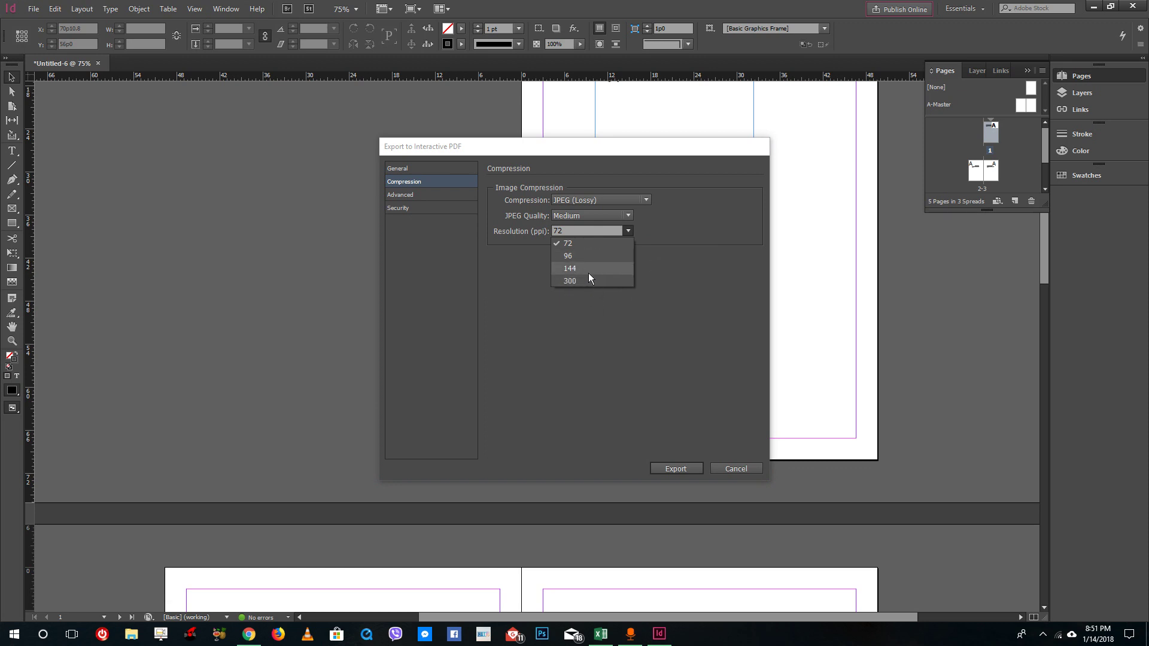
left_click(683, 265)
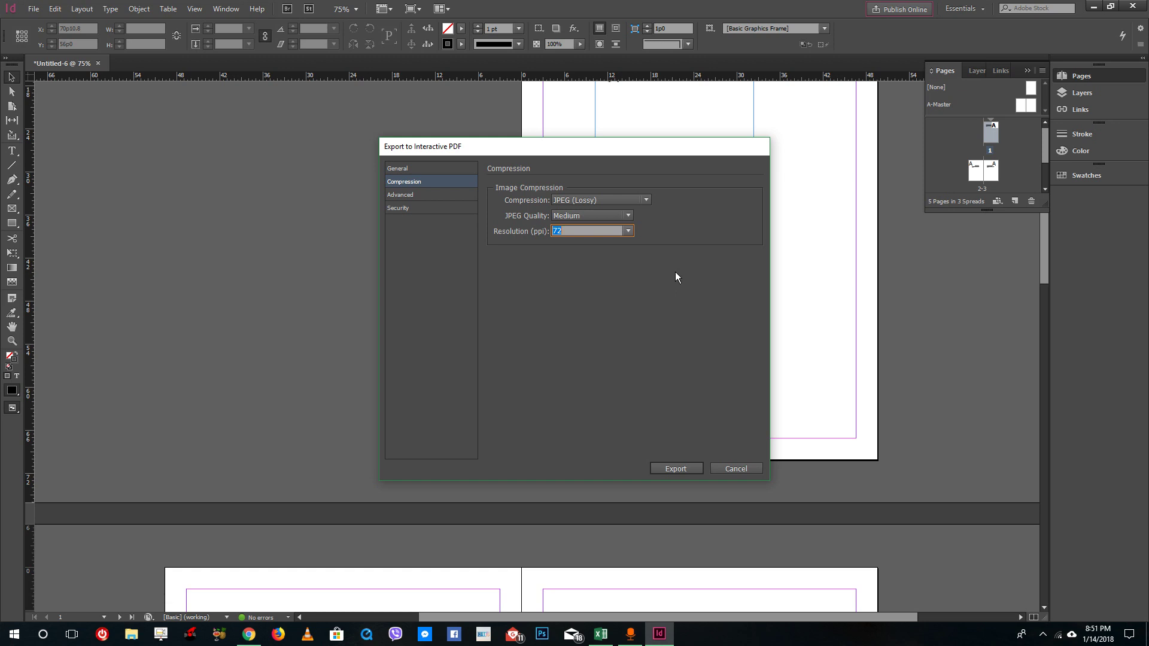
left_click(416, 195)
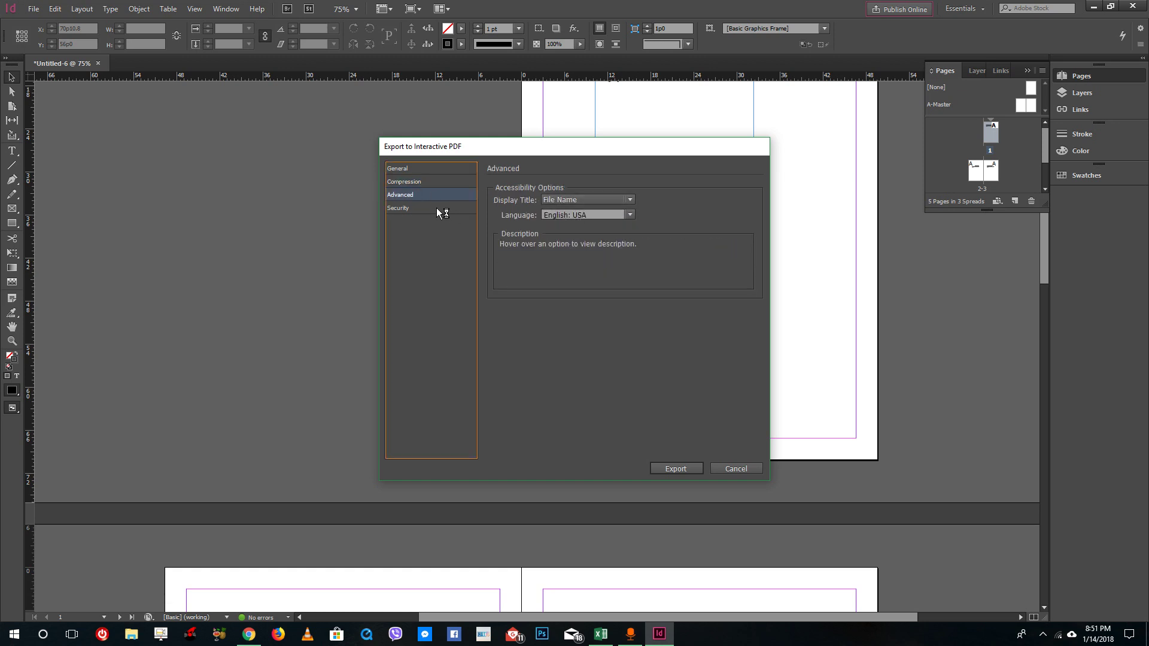
Check the Security settings, return to General, and export Tutortube.pdf.
left_click(398, 208)
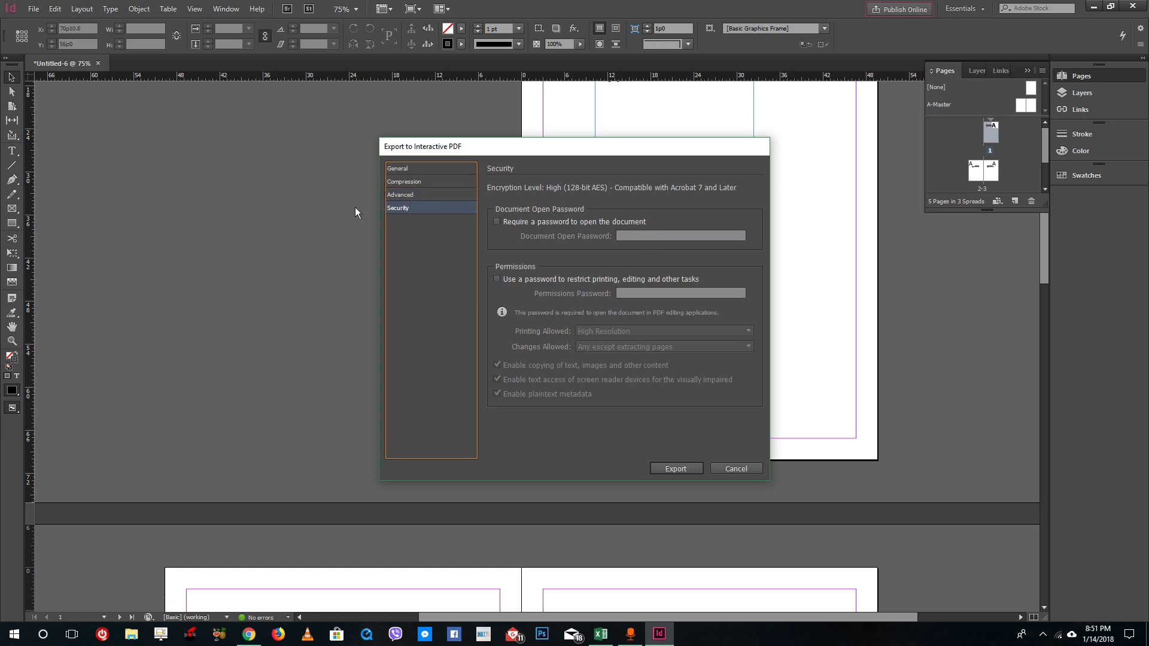
left_click(412, 169)
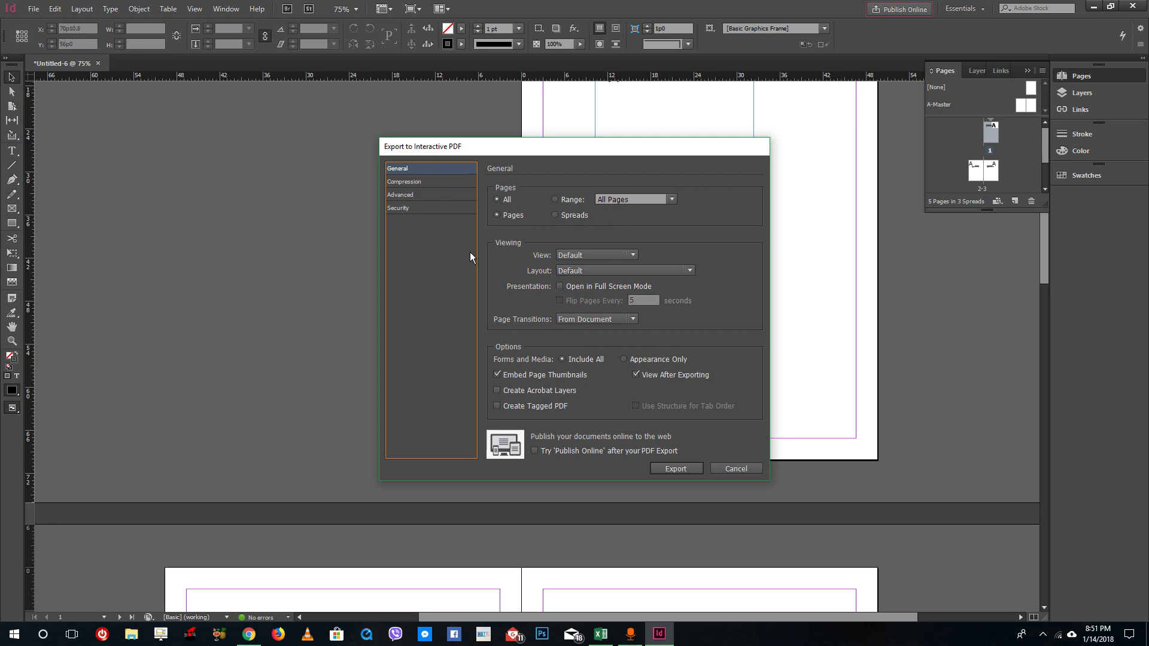
left_click(683, 469)
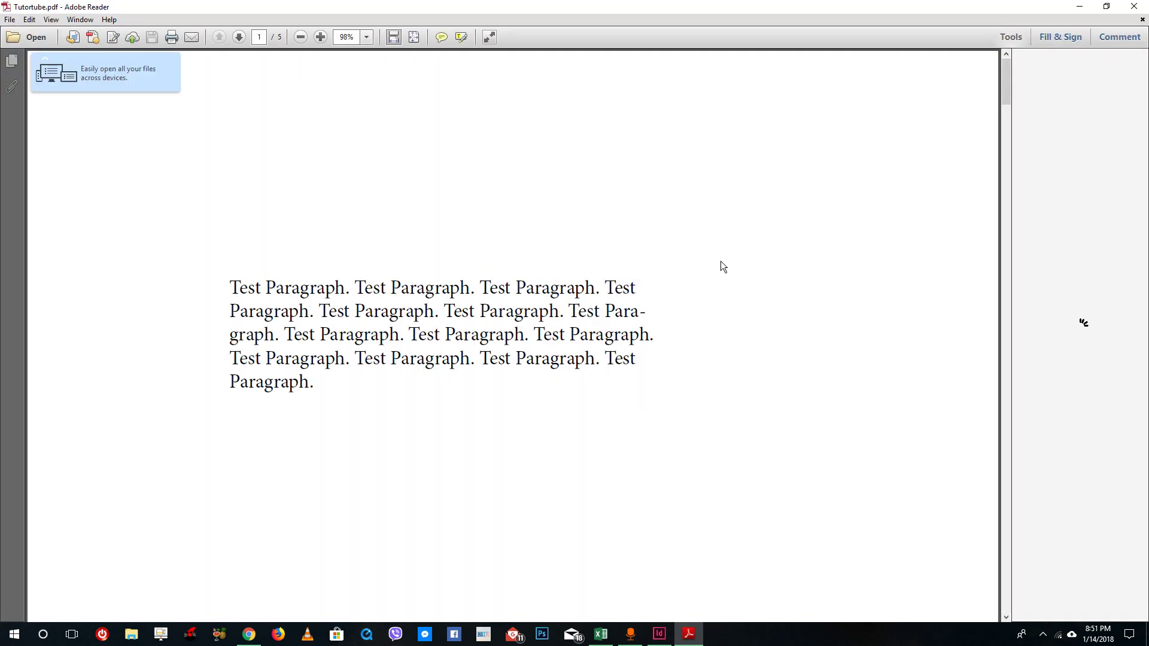
scroll(763, 216, "down", 5)
scroll(843, 198, "down", 3)
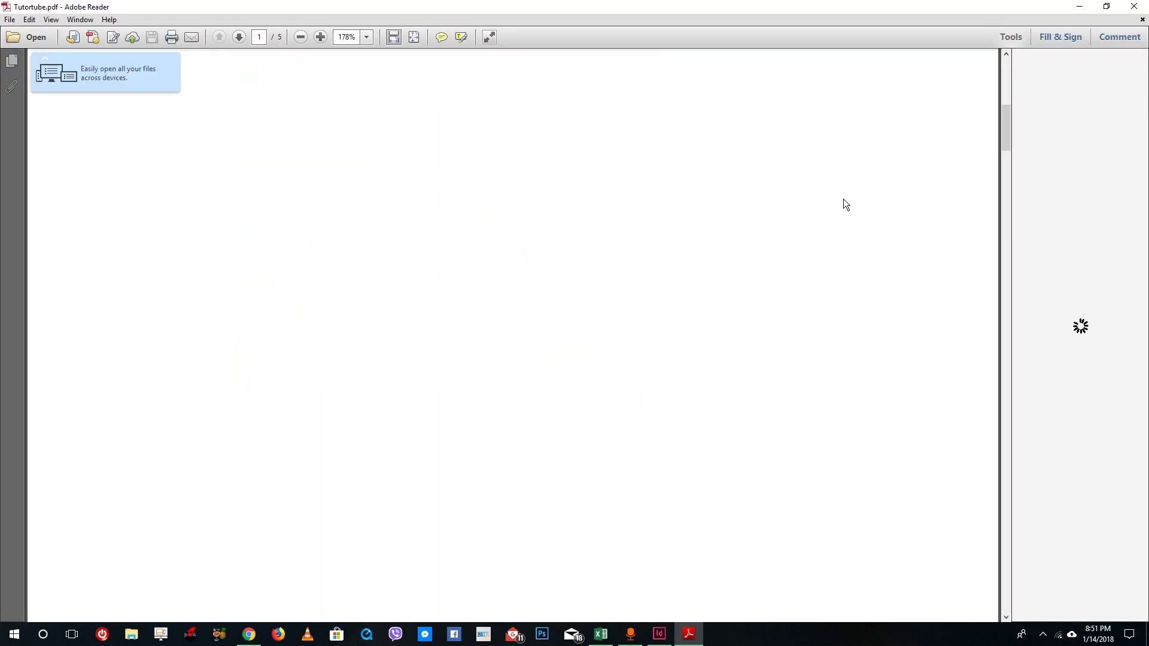
left_click_drag(1004, 134, 993, 534)
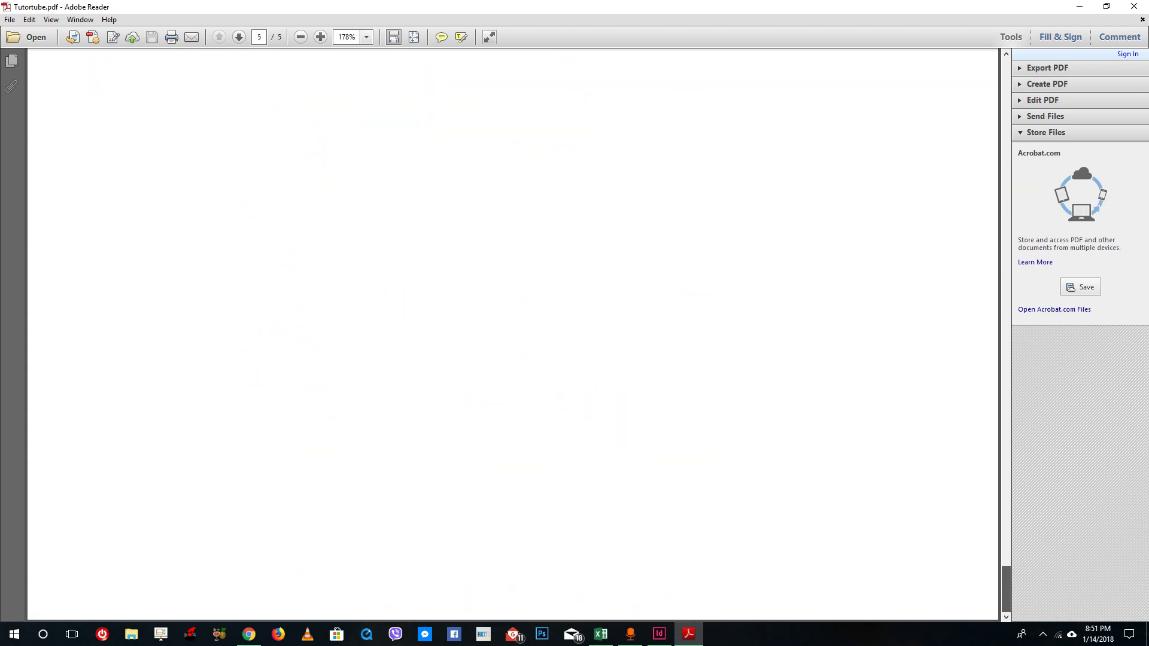
left_click_drag(993, 533, 997, 180)
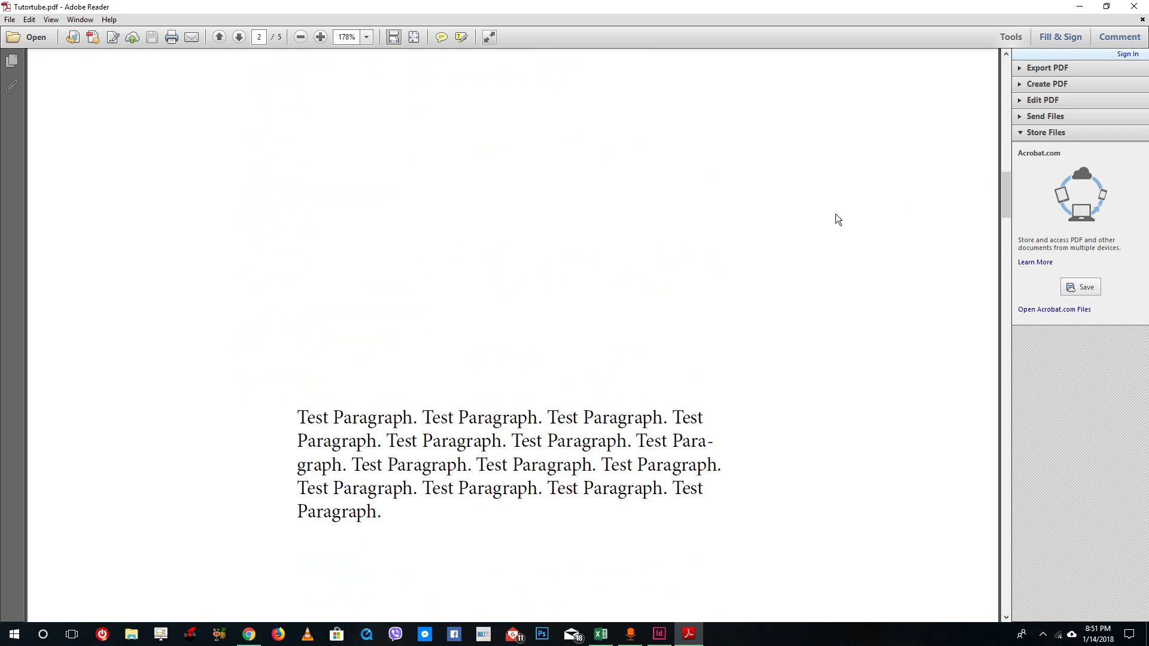